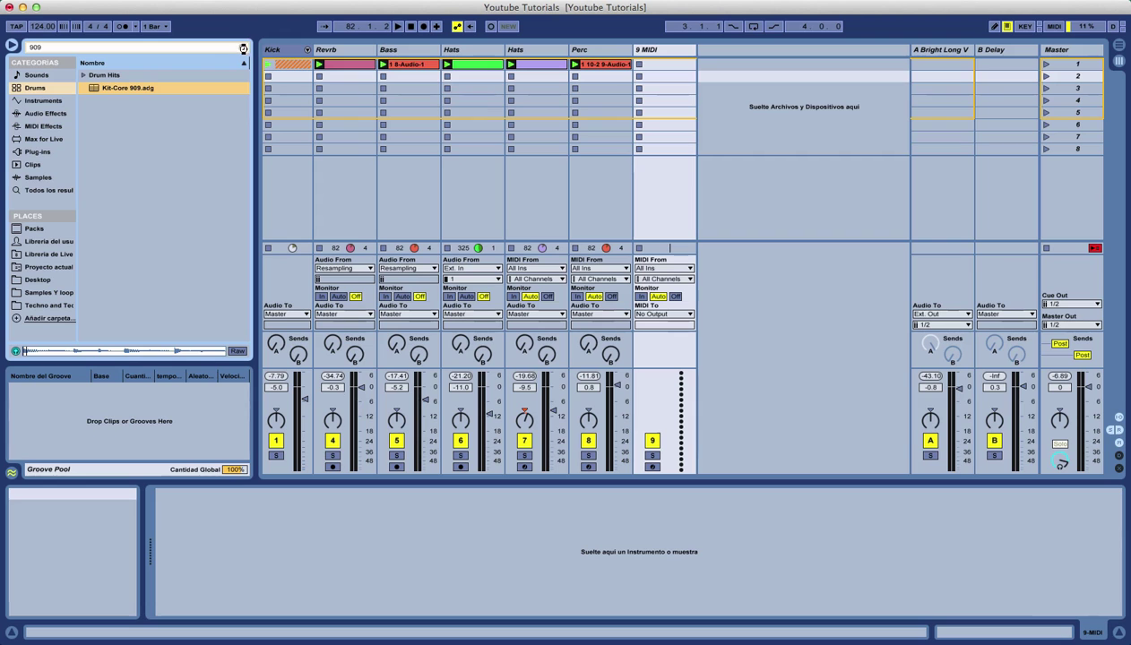
Load the Kit-Core 909 drum kit onto MIDI track 9 and create an empty clip in its first slot
key(Return)
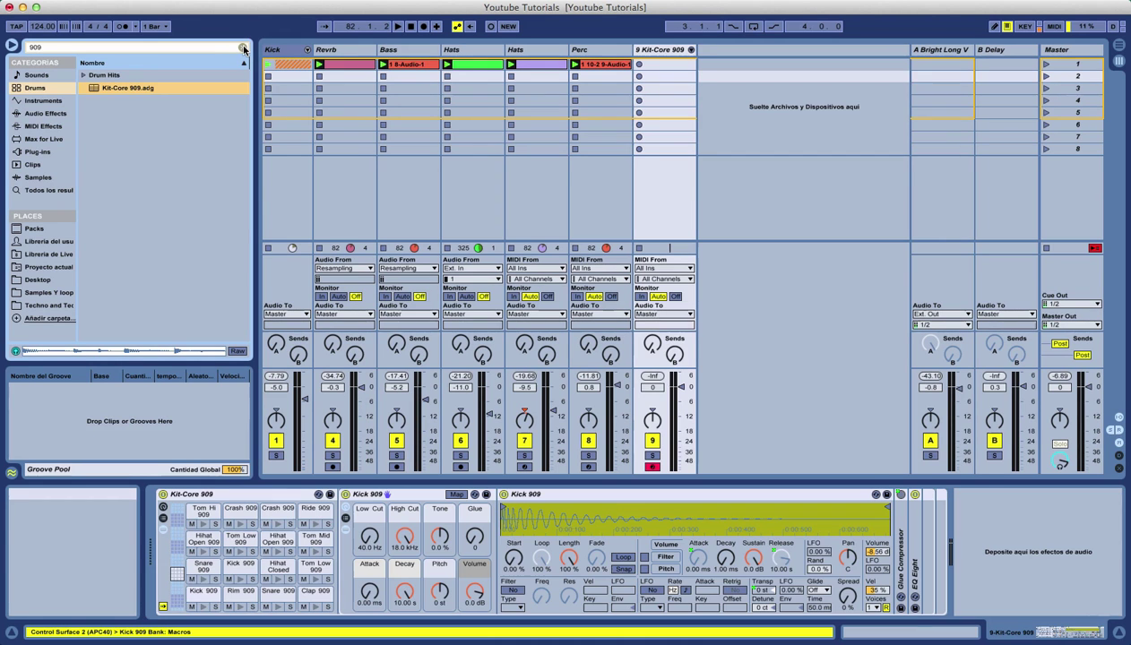
click(243, 47)
double_click(665, 64)
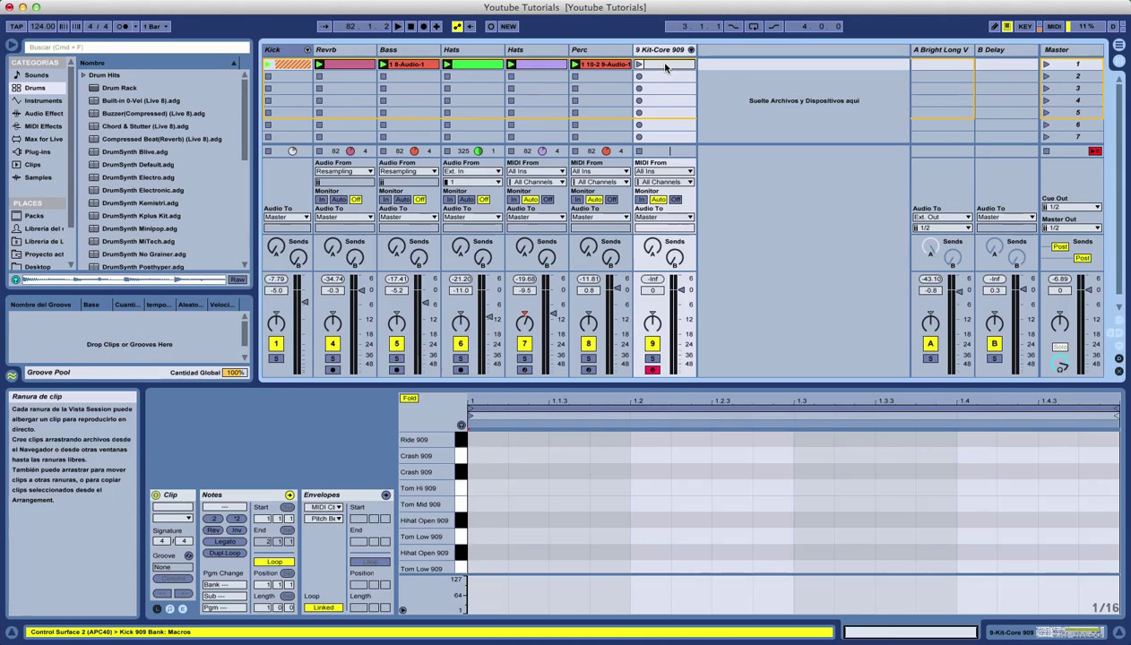
With note preview on, add Hihat Open 909 notes at 1.1.3, an eighth long, and at 1.2.3, a sixteenth long with velocity 85
click(462, 564)
click(461, 425)
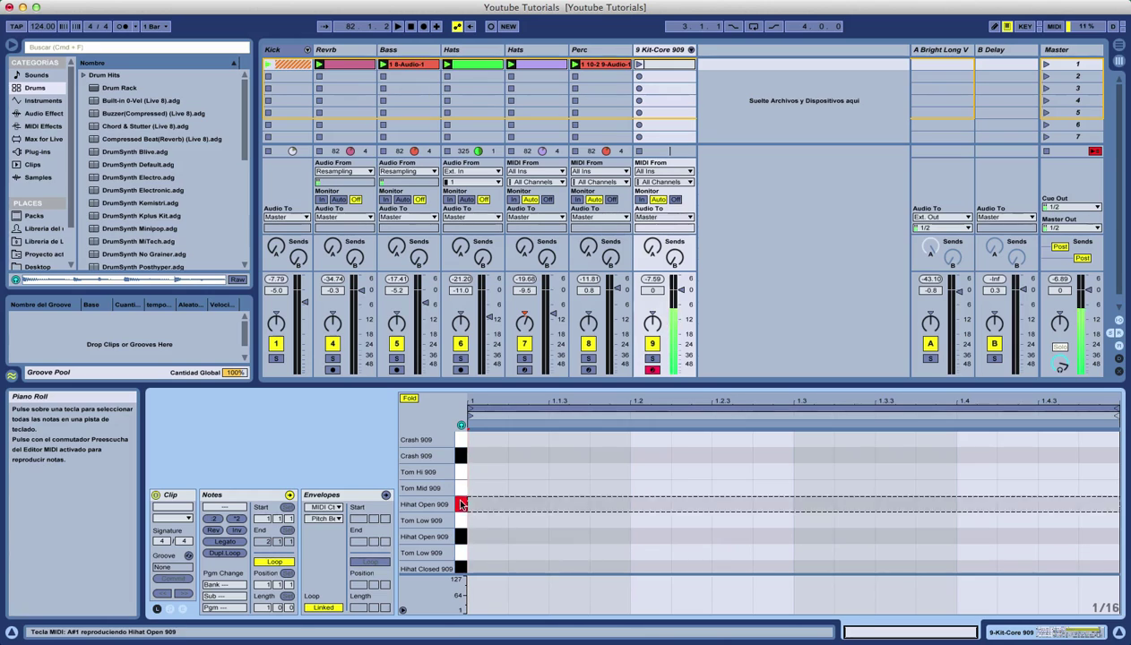
click(563, 504)
double_click(562, 503)
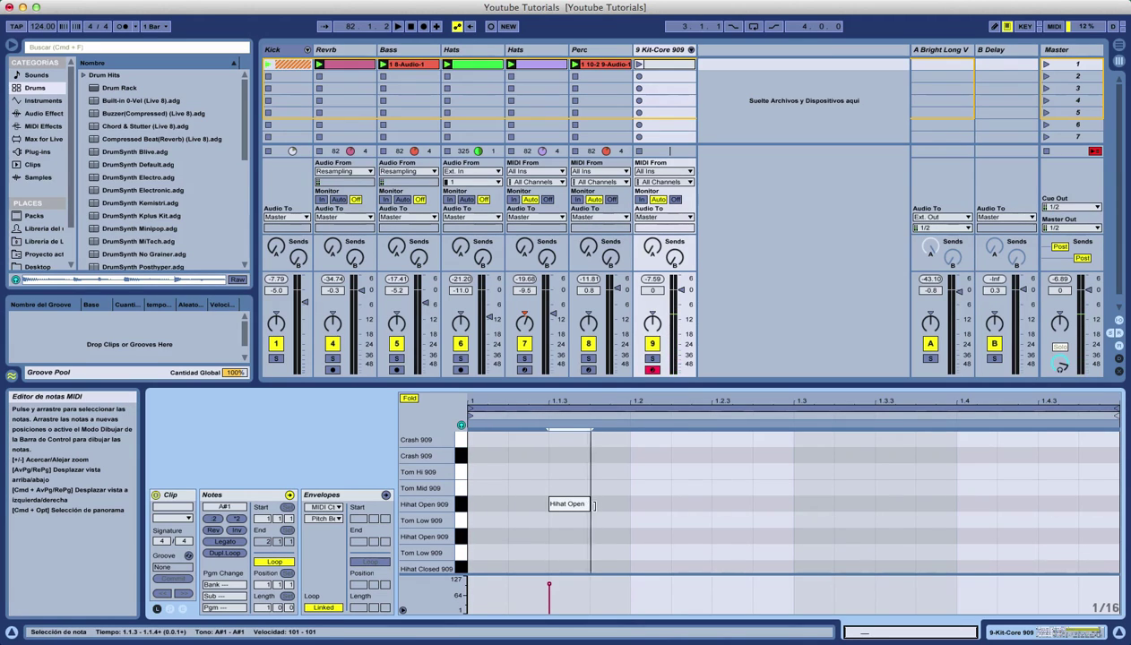
drag(588, 504, 626, 505)
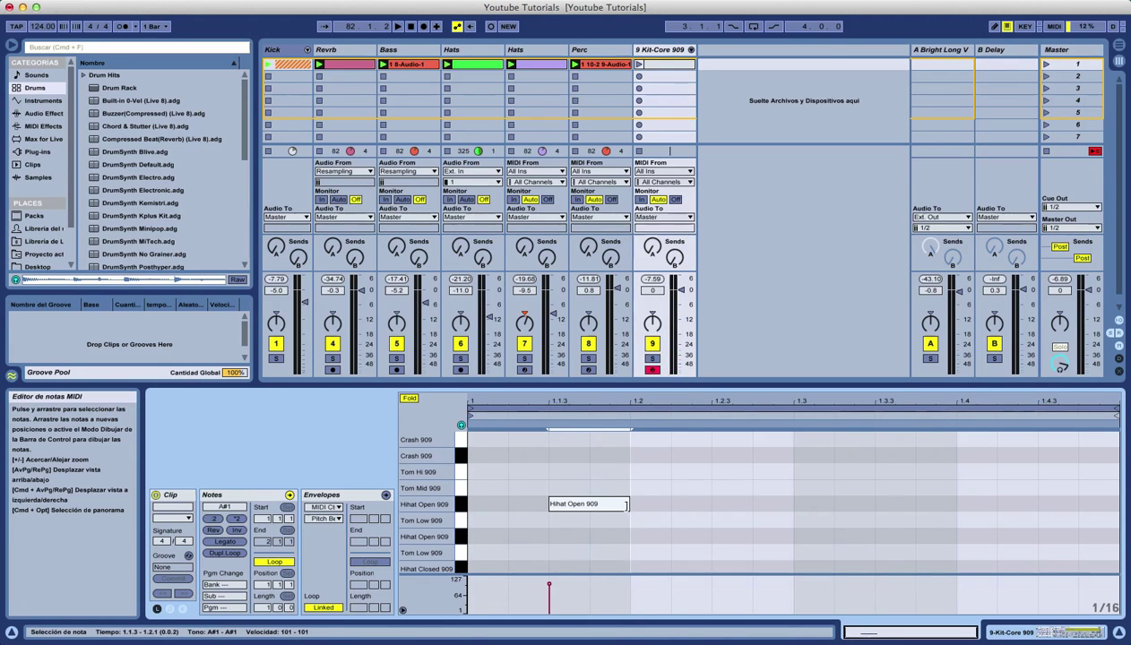
double_click(714, 504)
drag(713, 588, 713, 592)
Duplicate the two Hihat Open 909 notes and place the copies at 1.3.3 and 1.4.3
drag(729, 543, 597, 508)
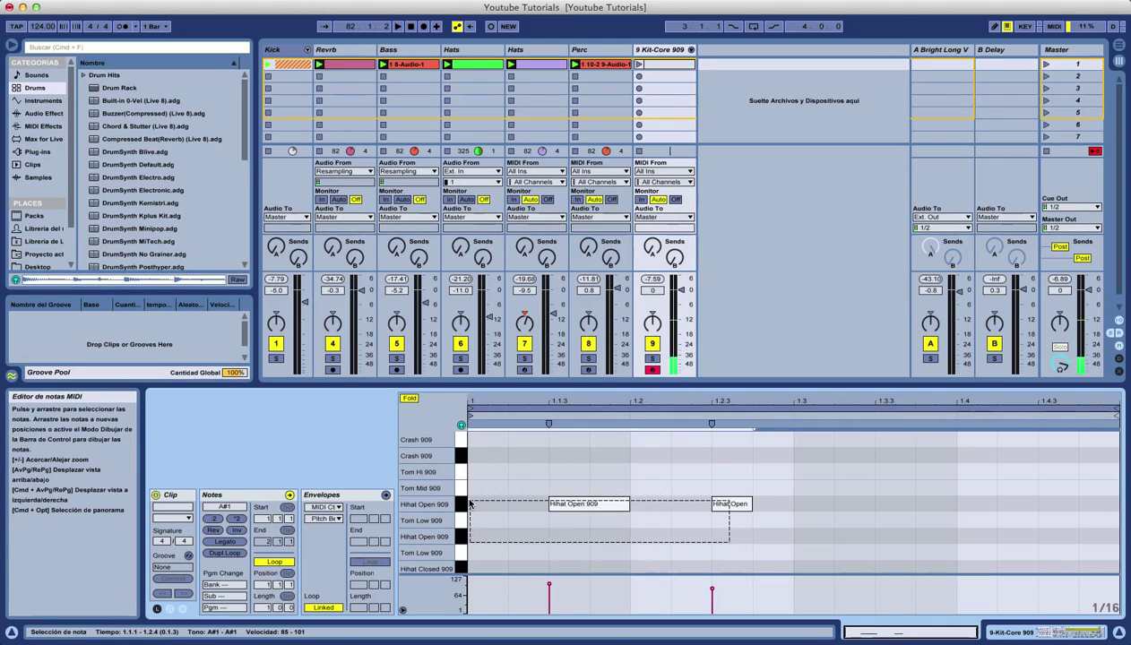
right_click(599, 509)
click(608, 512)
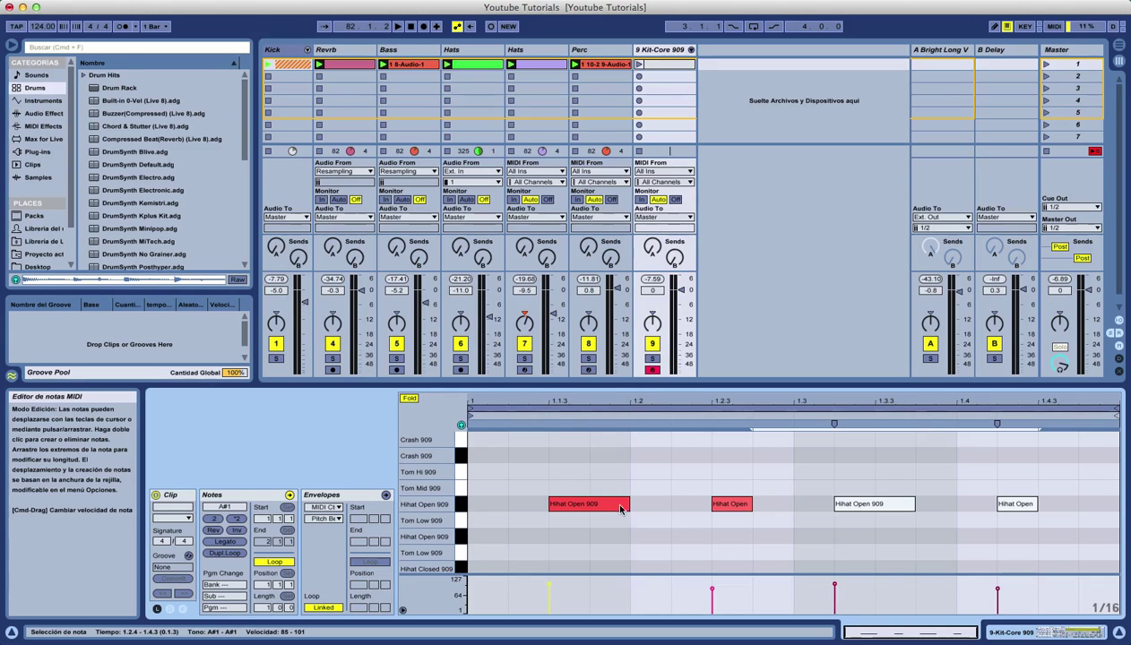
drag(836, 508, 893, 507)
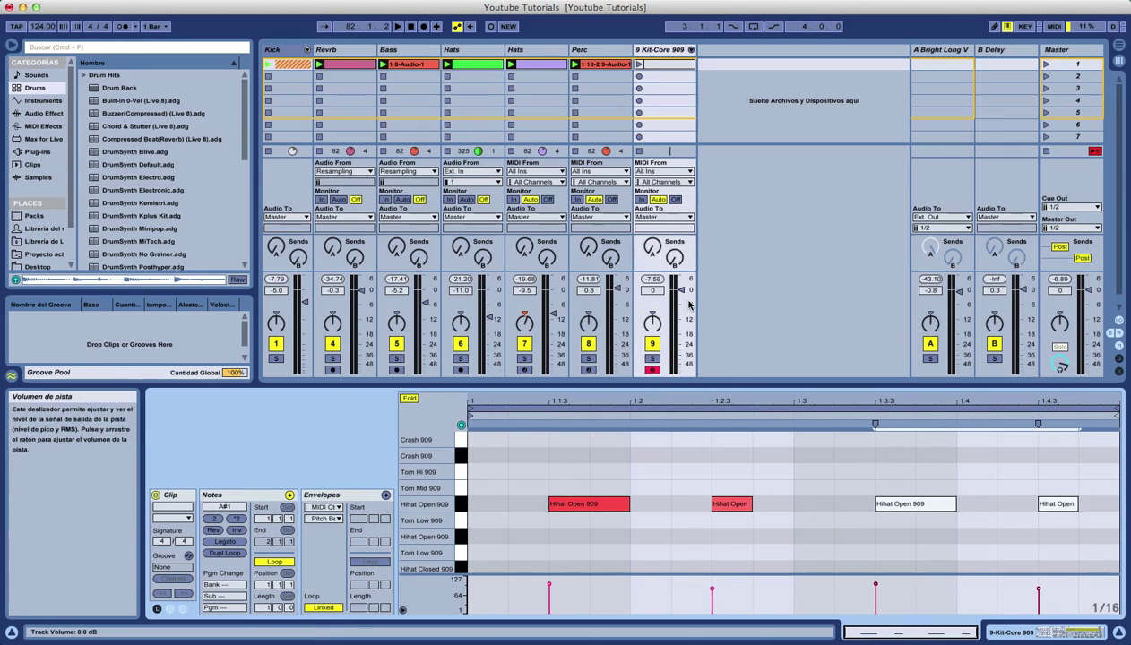
Lower the Kit-Core 909 track's volume to -8.7 dB and play its clip soloed
click(990, 630)
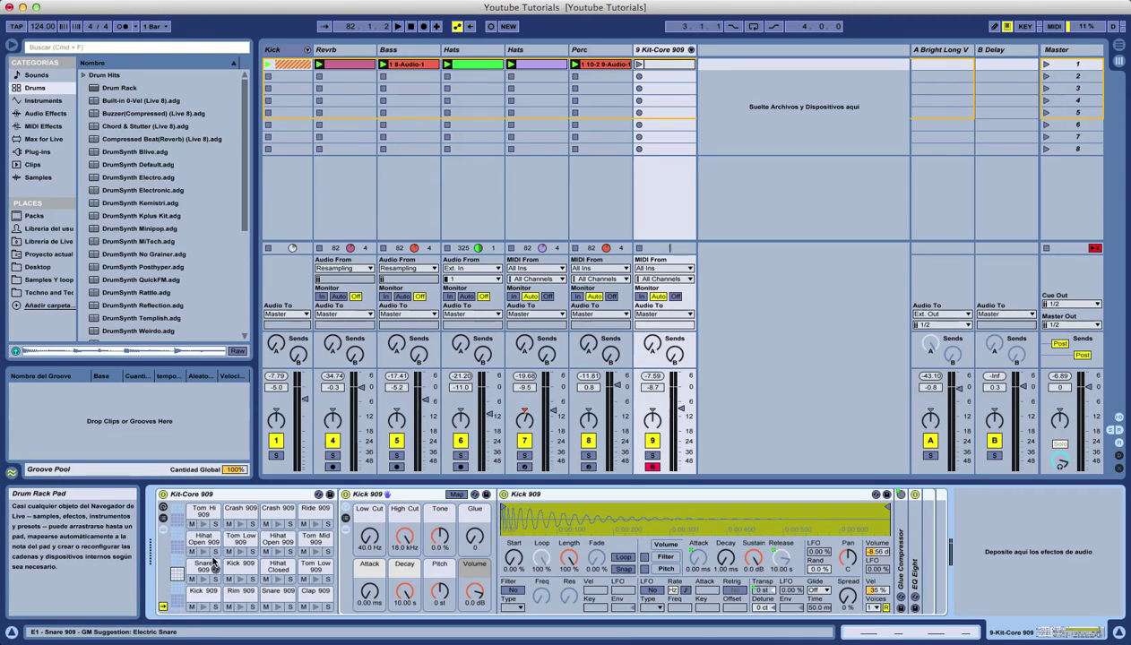
click(639, 66)
click(651, 457)
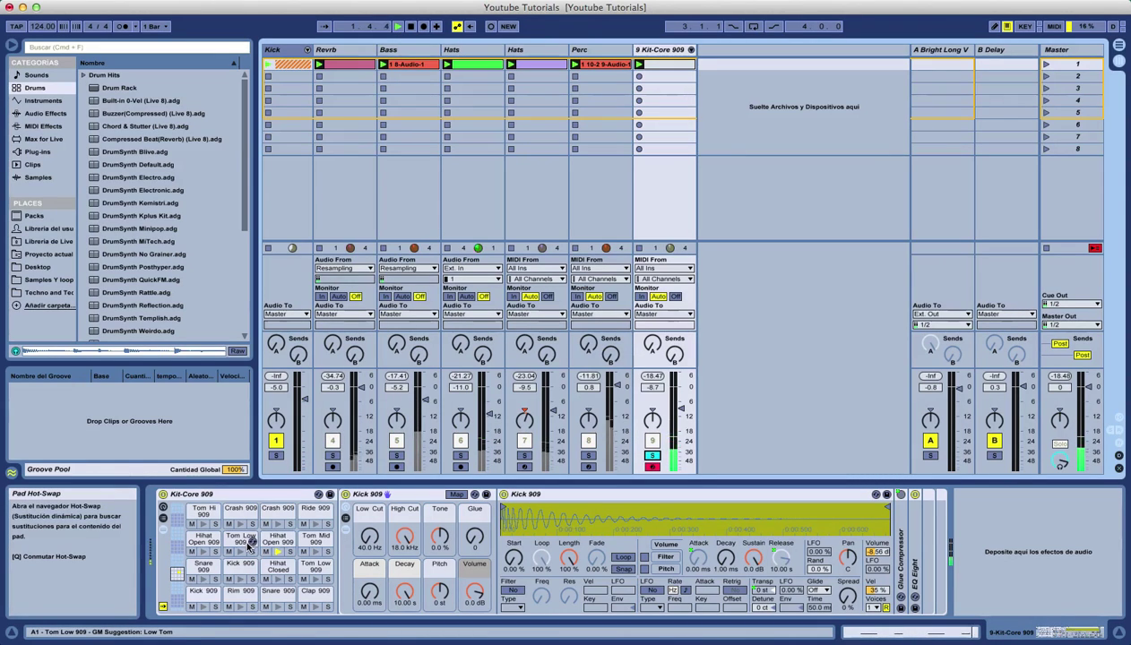
Shorten the Hihat Open 909 pad's sample to just over half its length and set the Decay macro to 776 ms
click(282, 536)
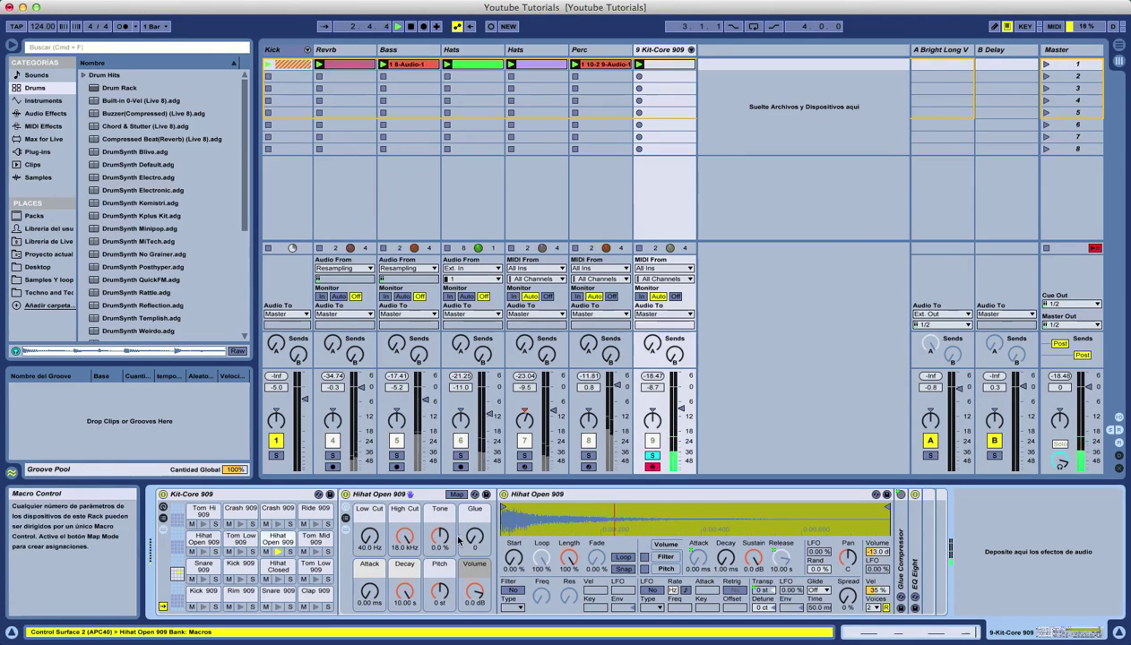
mouse_move(886, 509)
mouse_down()
mouse_move(699, 523)
mouse_move(718, 525)
mouse_up()
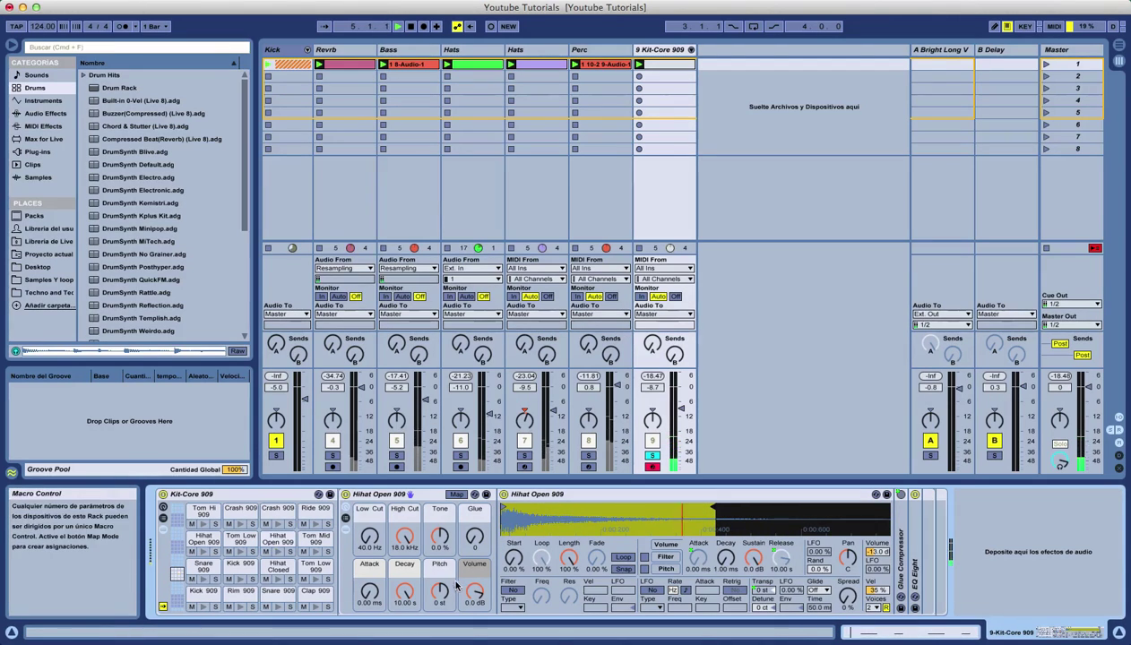
drag(404, 591, 404, 627)
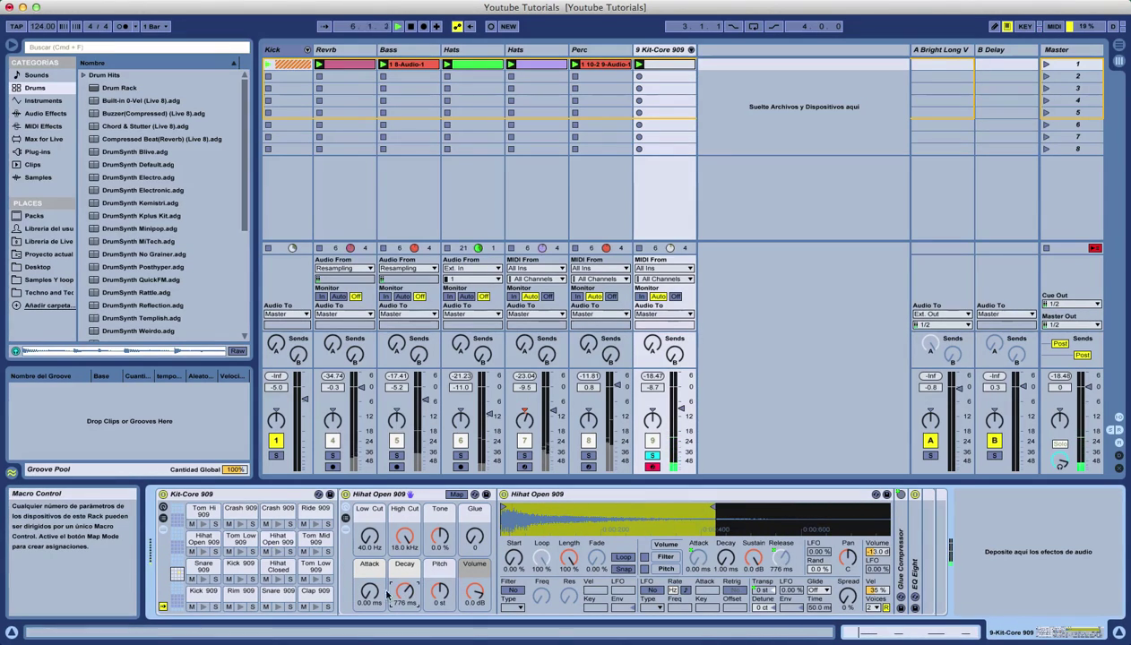
Set the open hi-hat's Low Cut to 423 Hz, volume envelope decay to 832 ms, sustain to -6.7 dB and Volume macro to 1.277 dB
drag(368, 538, 368, 526)
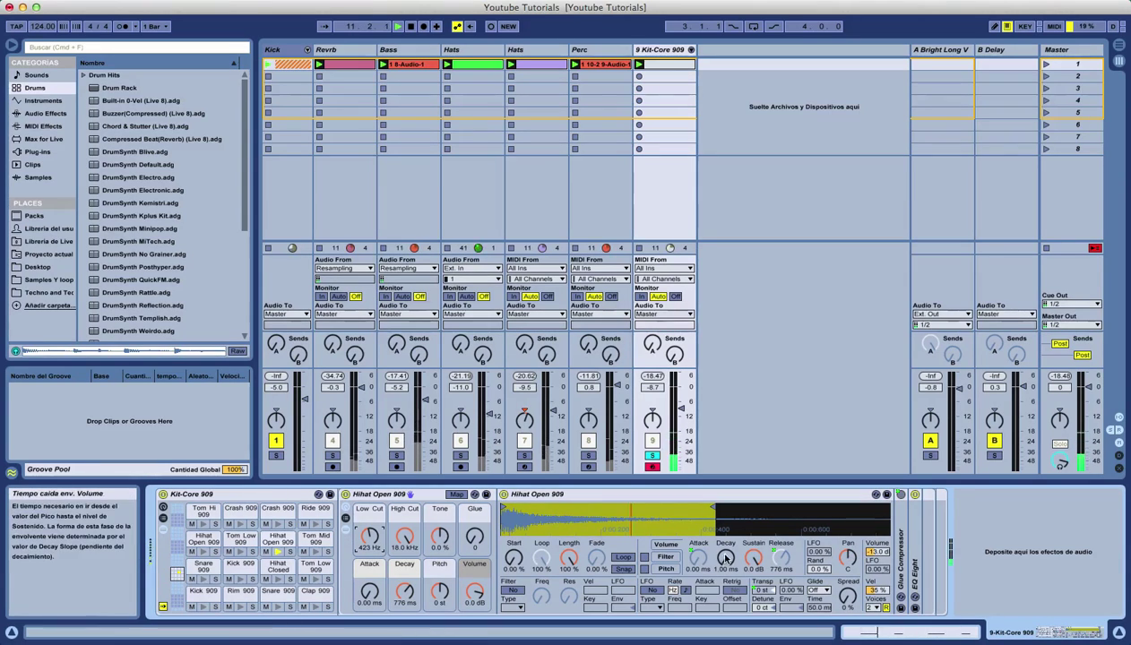
drag(718, 545, 753, 560)
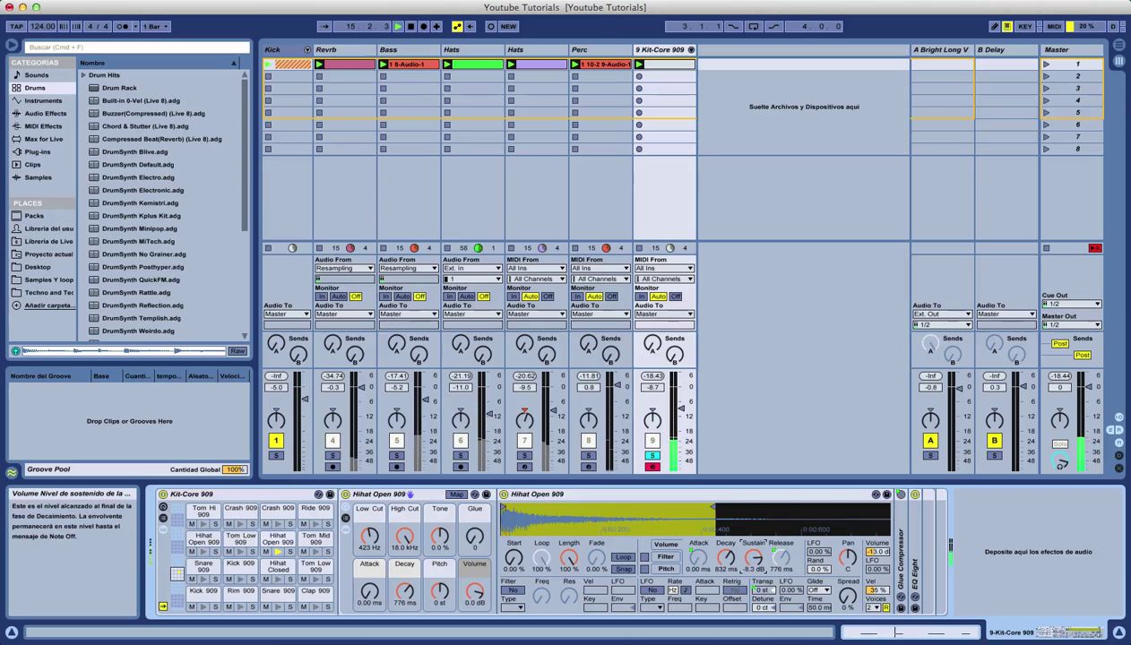
drag(461, 593, 460, 584)
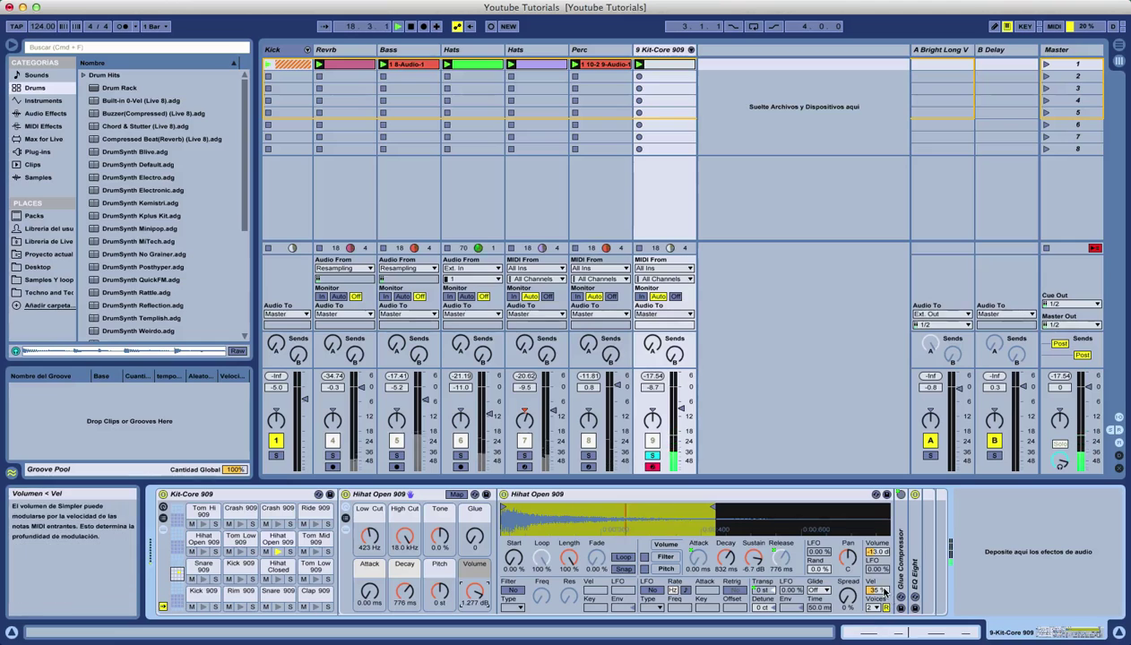
Remove the Bright Long Verb and EQ Eight devices from return track A
click(917, 50)
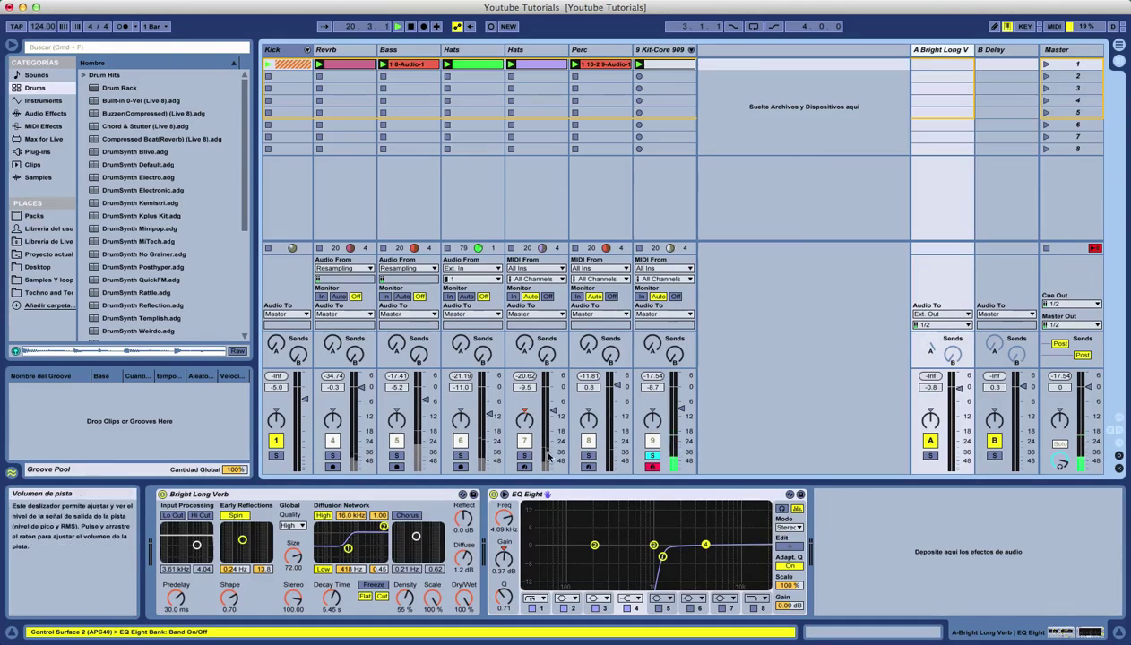
click(557, 494)
key(Delete)
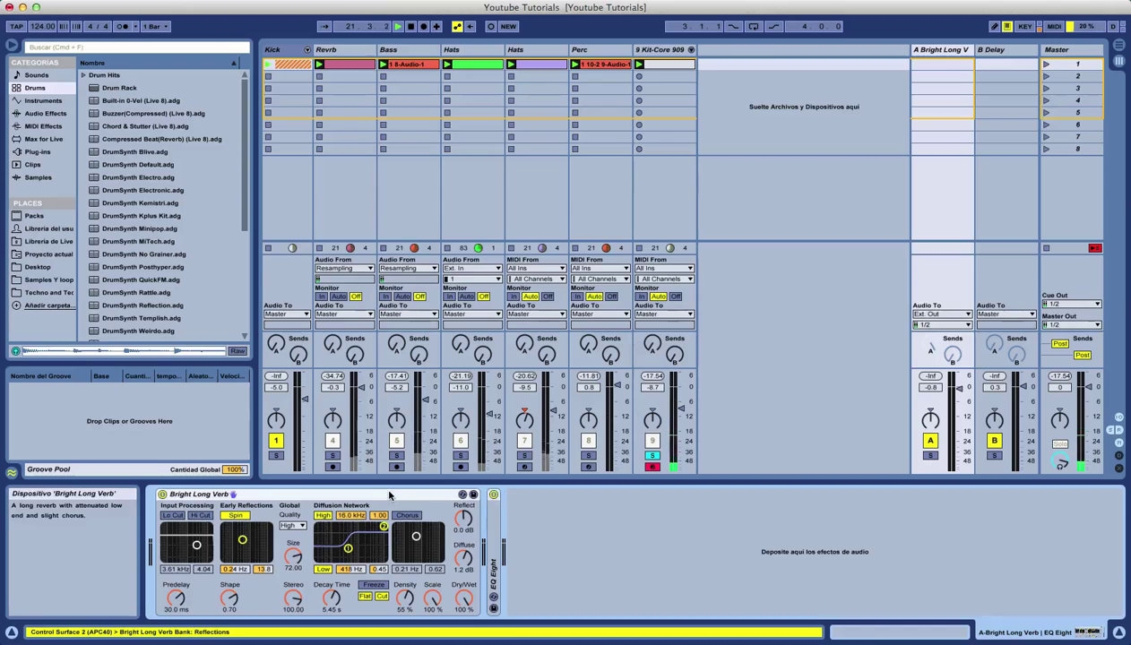
right_click(390, 494)
click(412, 562)
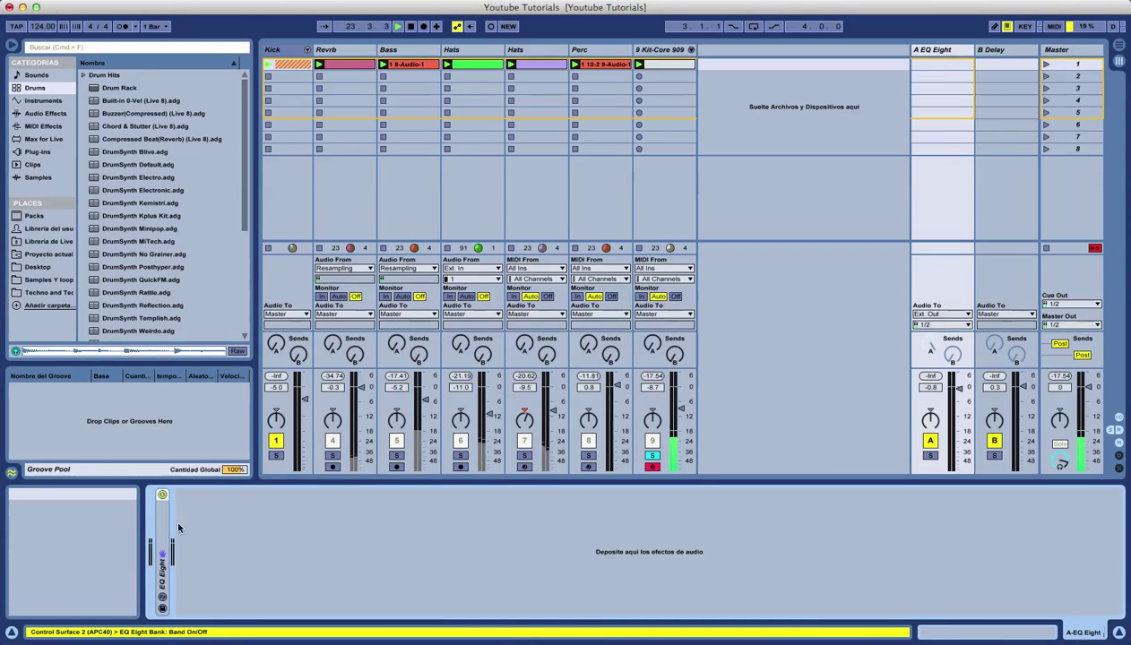
key(Delete)
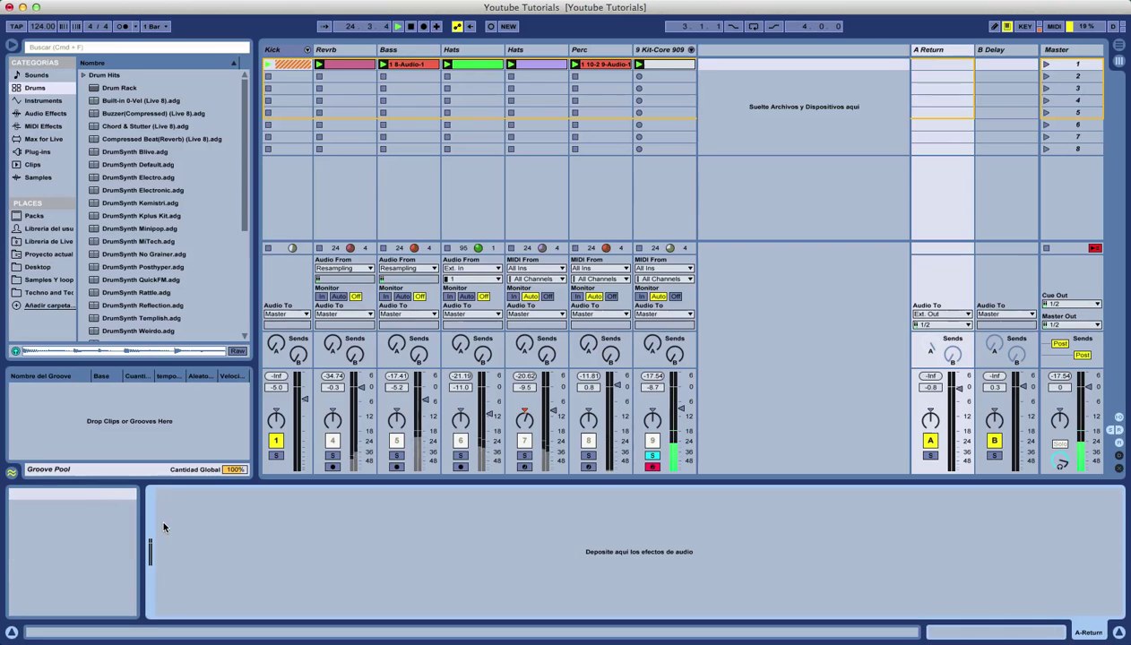
Load the Bright Long Verb preset from the Special category of the Reverb effects onto return track A
click(42, 100)
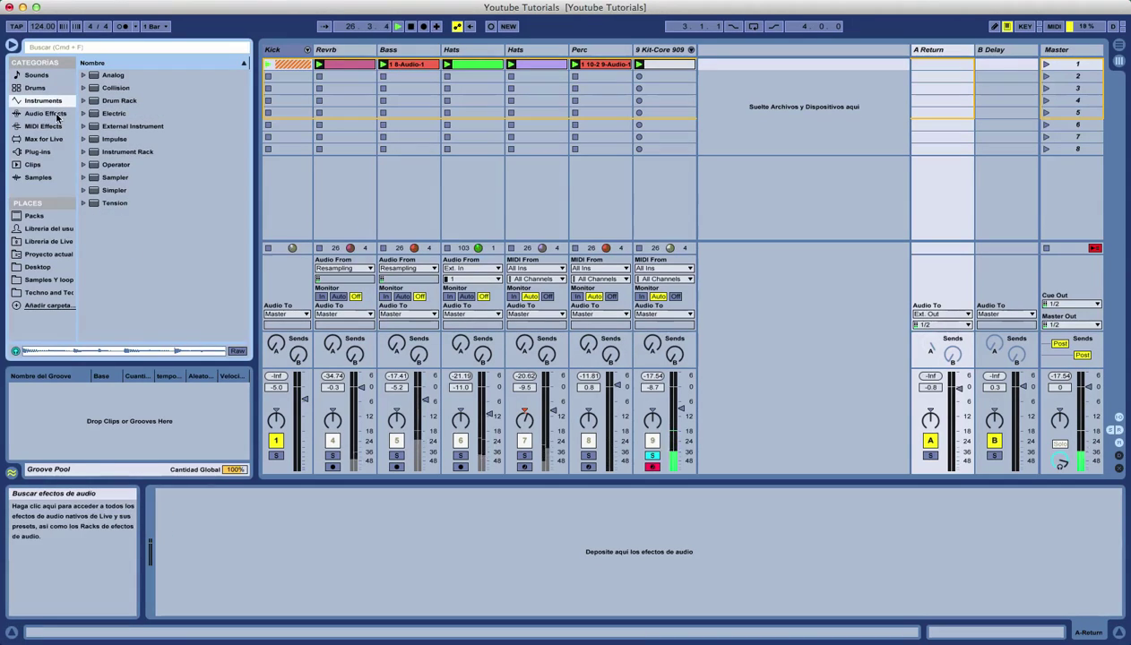
click(49, 113)
scroll(124, 186, down, 8)
scroll(135, 193, up, 5)
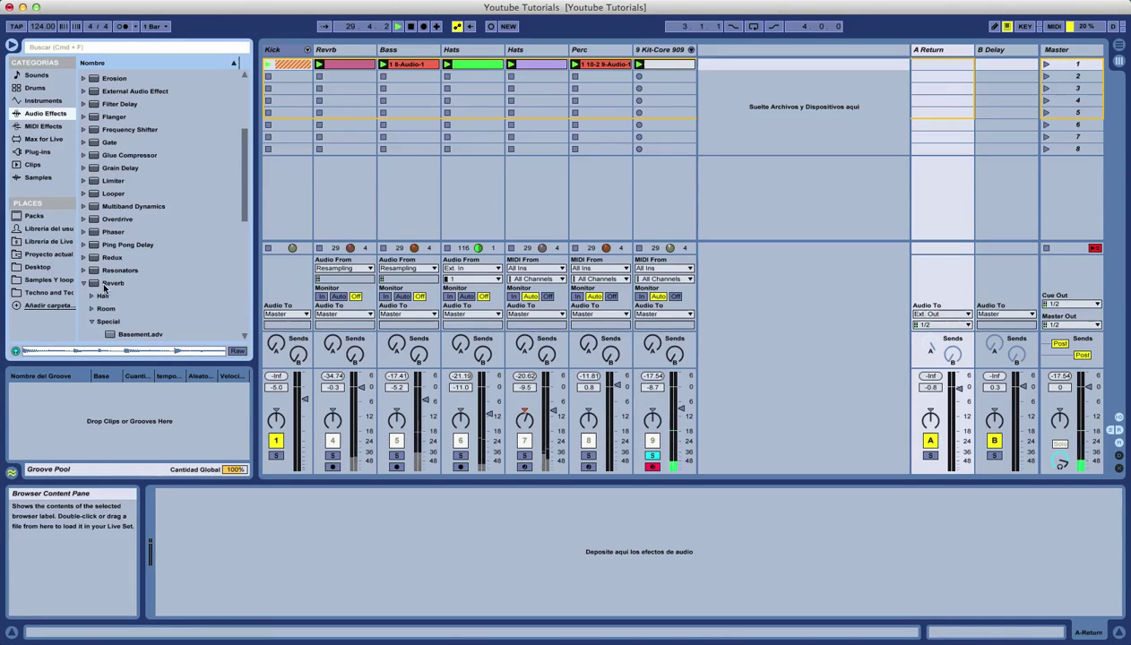
click(100, 284)
scroll(110, 296, down, 2)
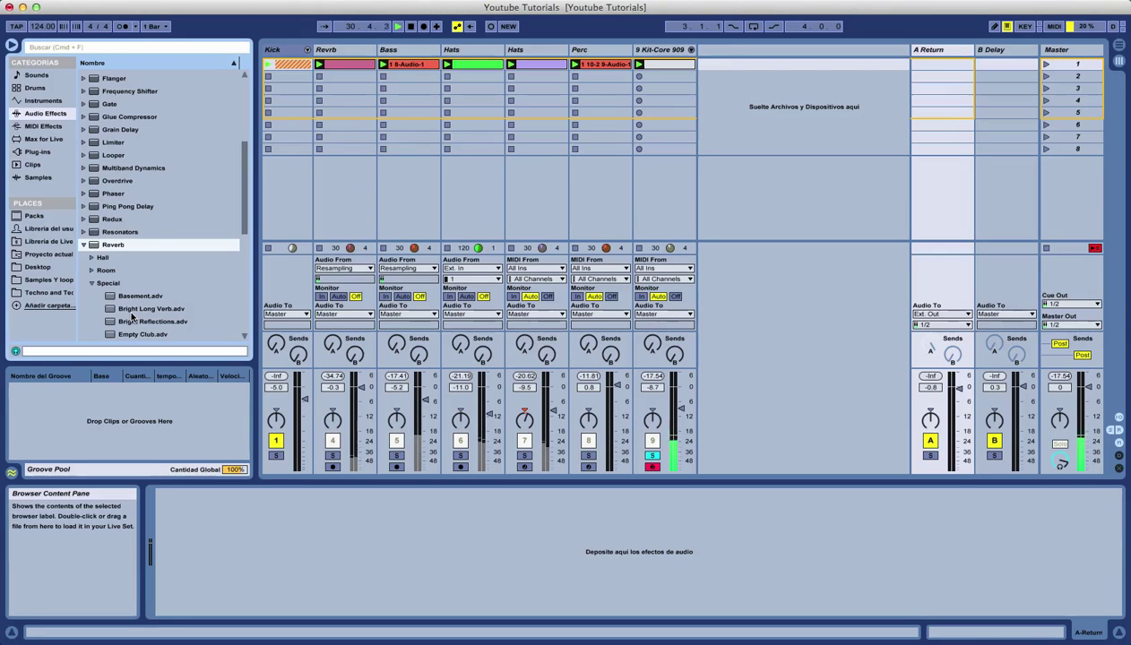
click(132, 309)
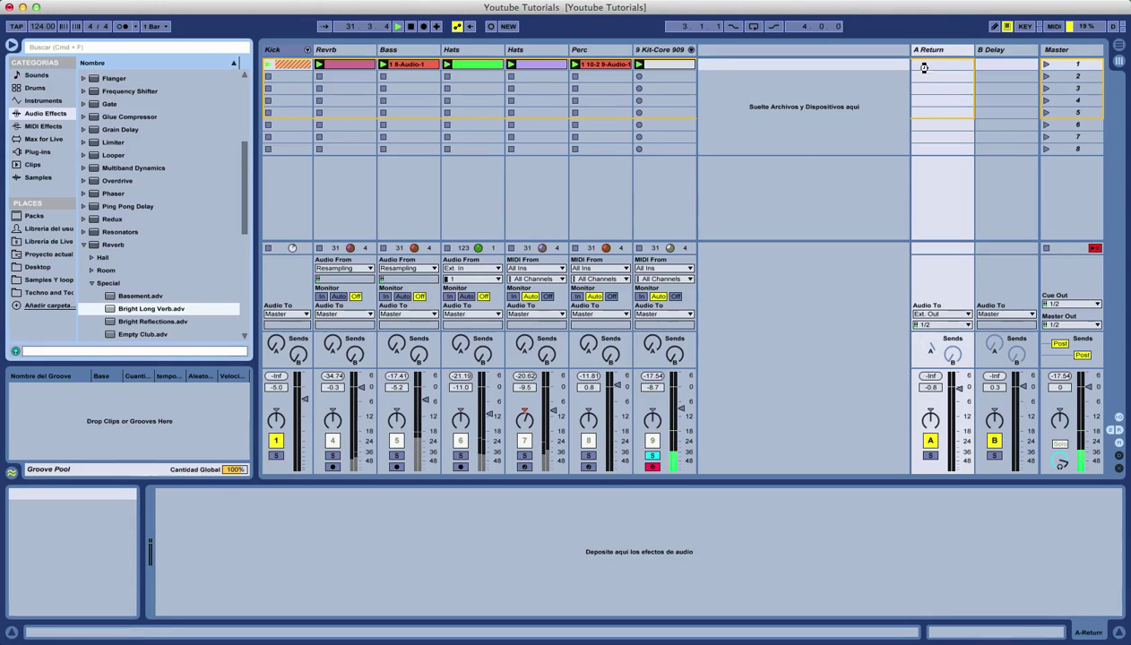
drag(924, 68, 924, 69)
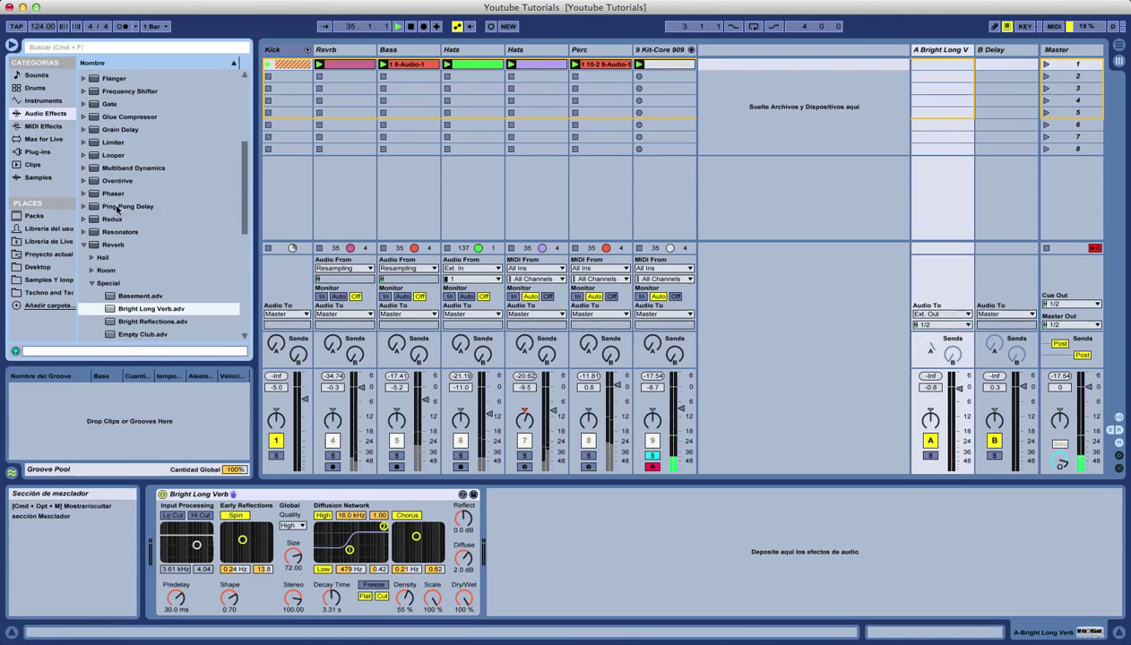
Add an EQ Eight after the Bright Long Verb on return track A
scroll(148, 132, up, 3)
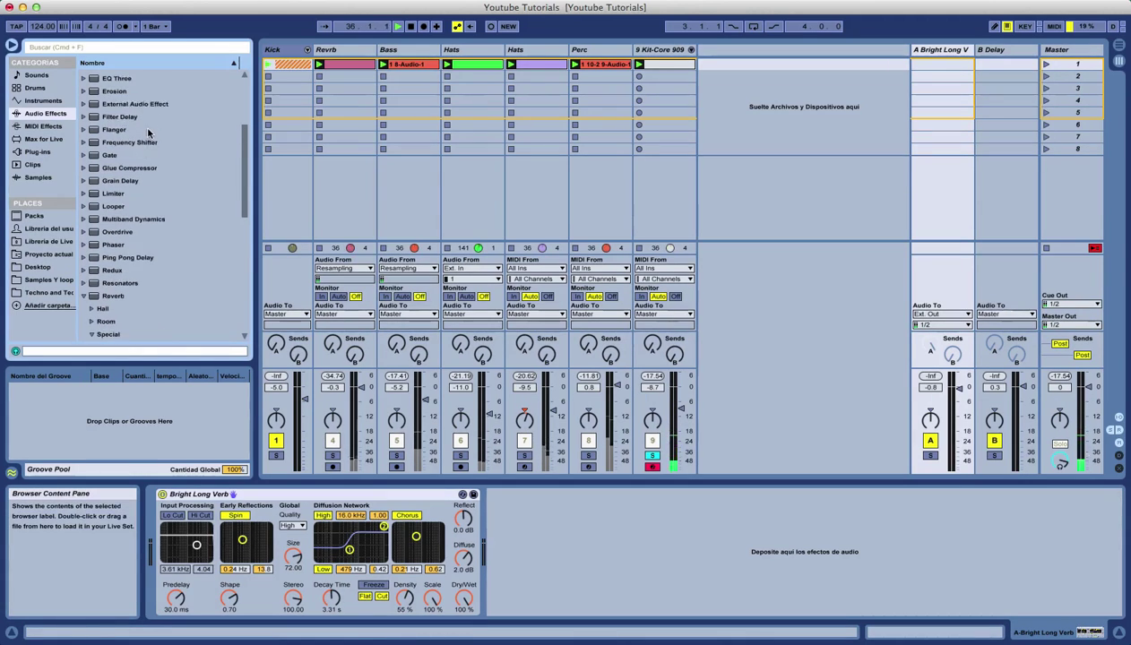
click(122, 93)
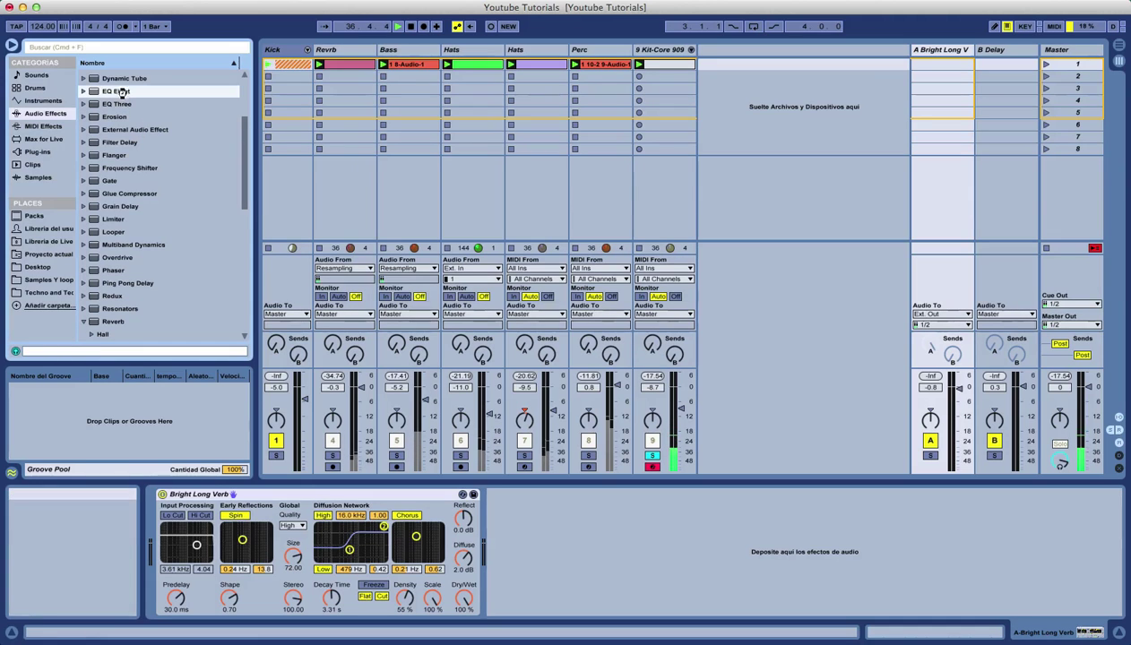
drag(597, 528, 597, 530)
Switch EQ Eight's band 1 to the steep low cut filter and move its frequency to about 2.2 kHz
click(534, 598)
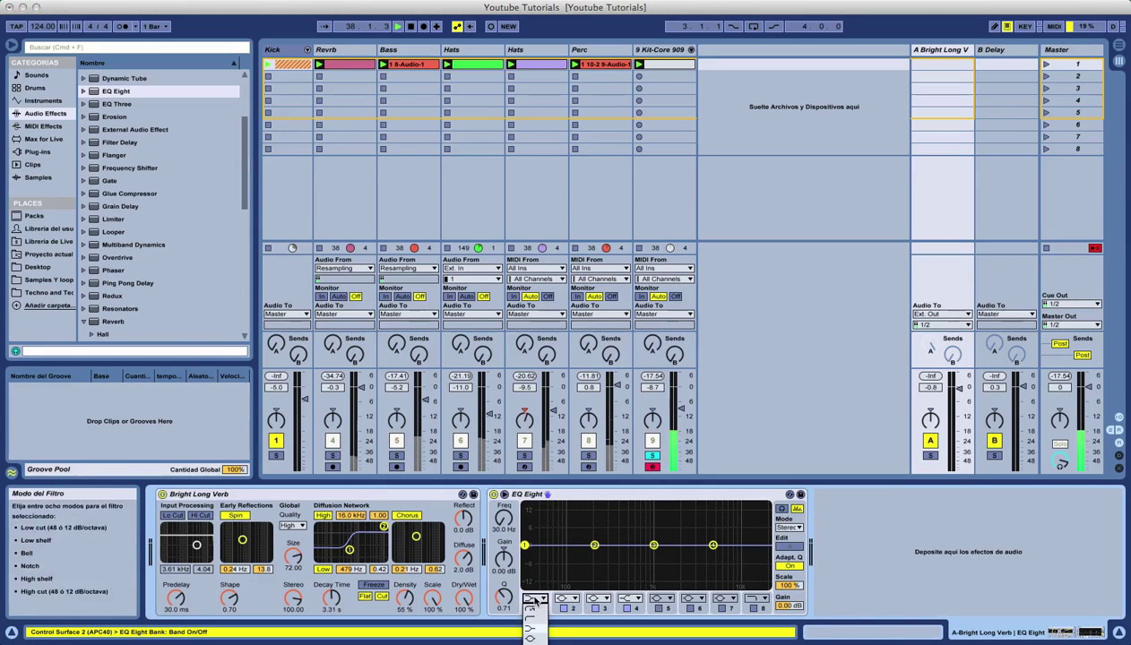
click(535, 616)
click(535, 598)
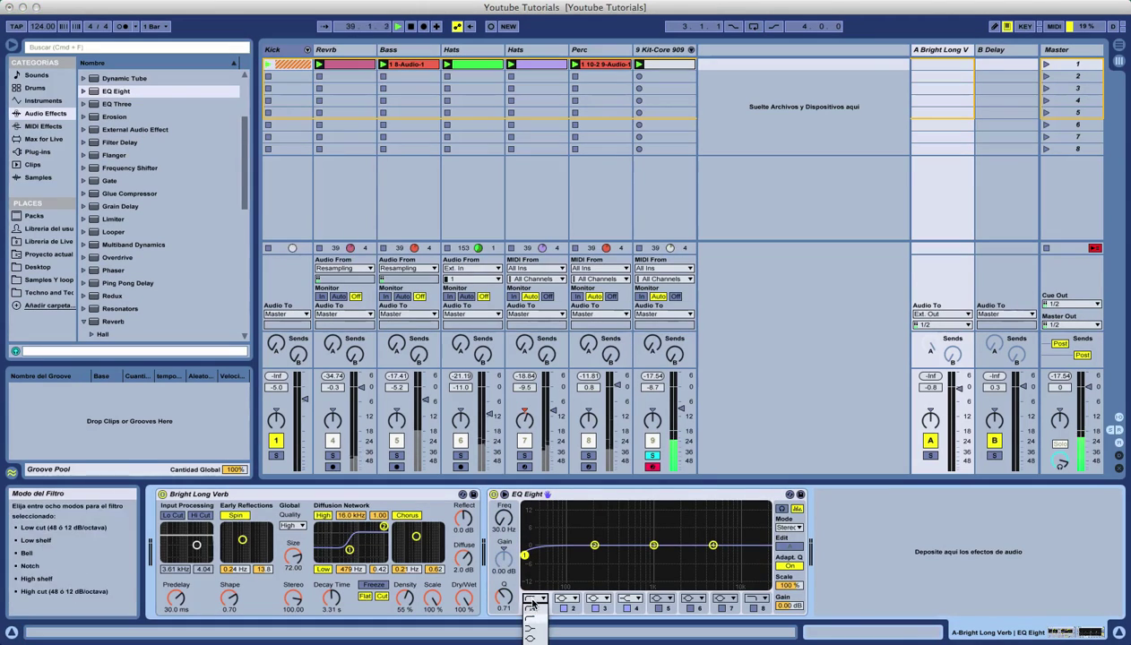
click(534, 608)
drag(525, 556, 684, 556)
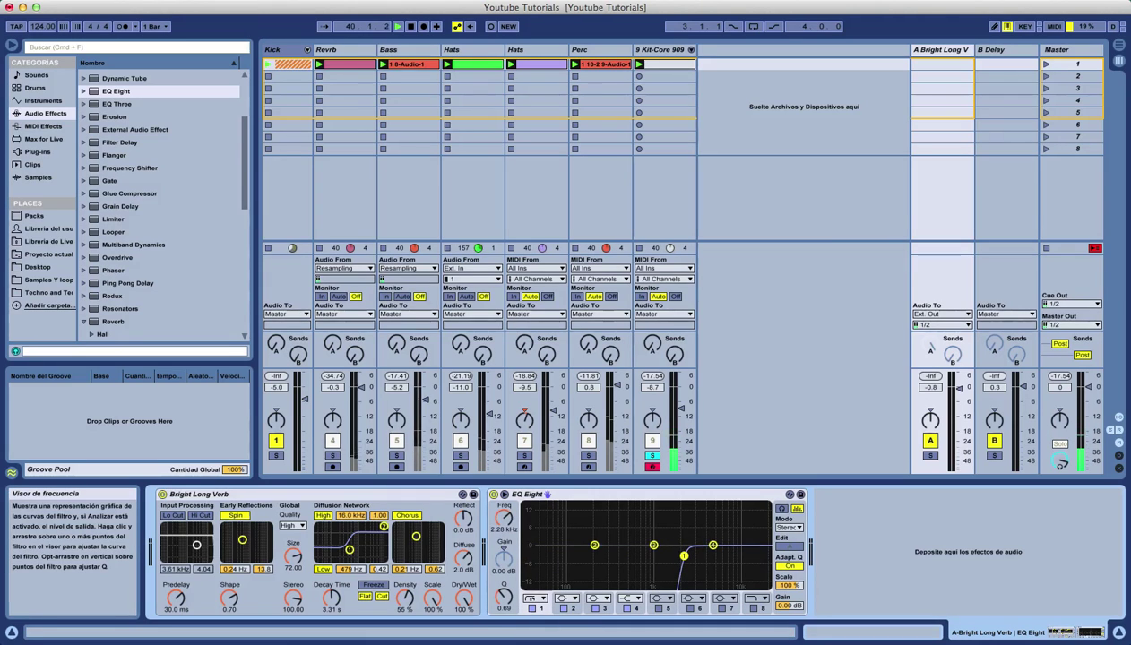
Raise the Kit-Core 909 track's send A and set the Hihat Open 909 Attack macro to 1.99 ms
drag(653, 345, 653, 309)
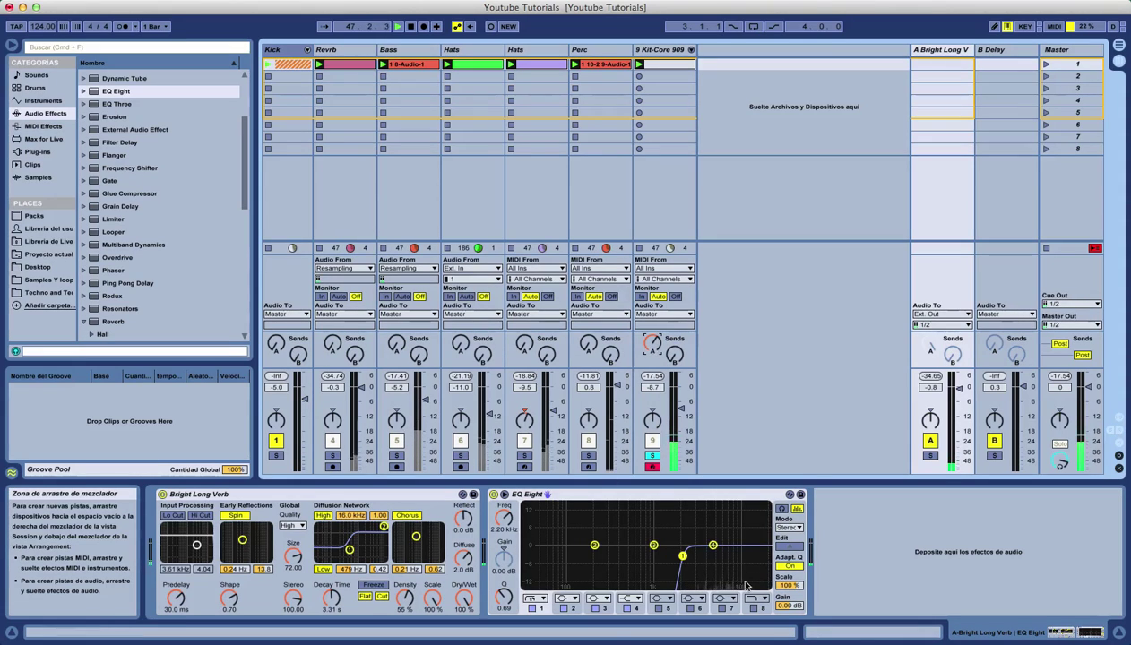
click(663, 56)
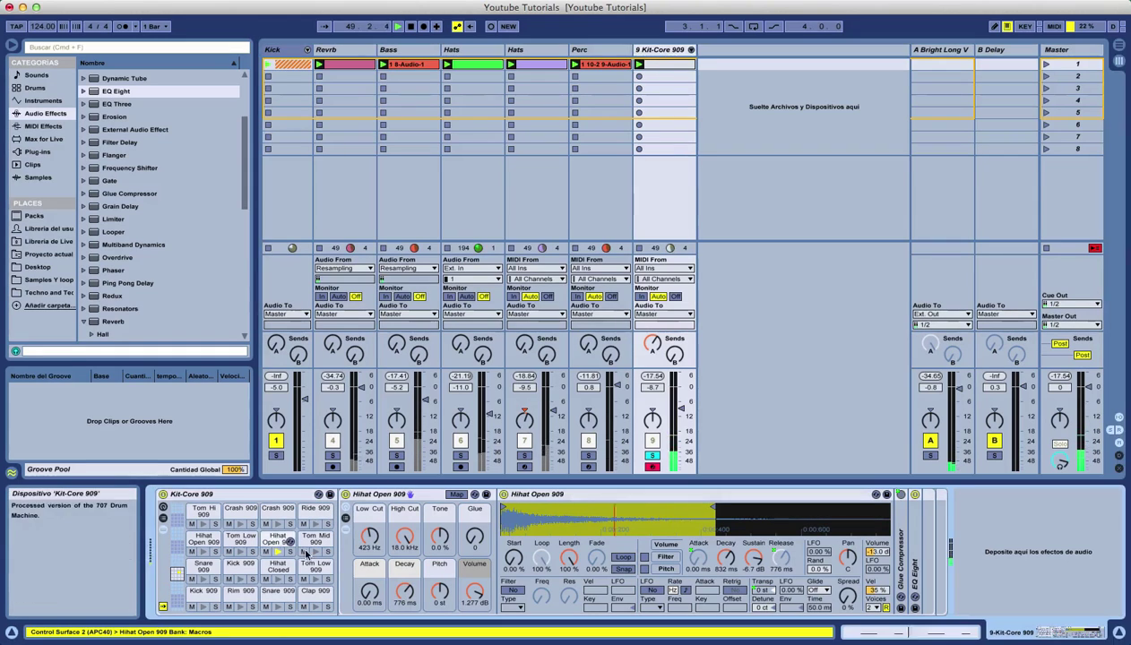
drag(369, 591, 369, 497)
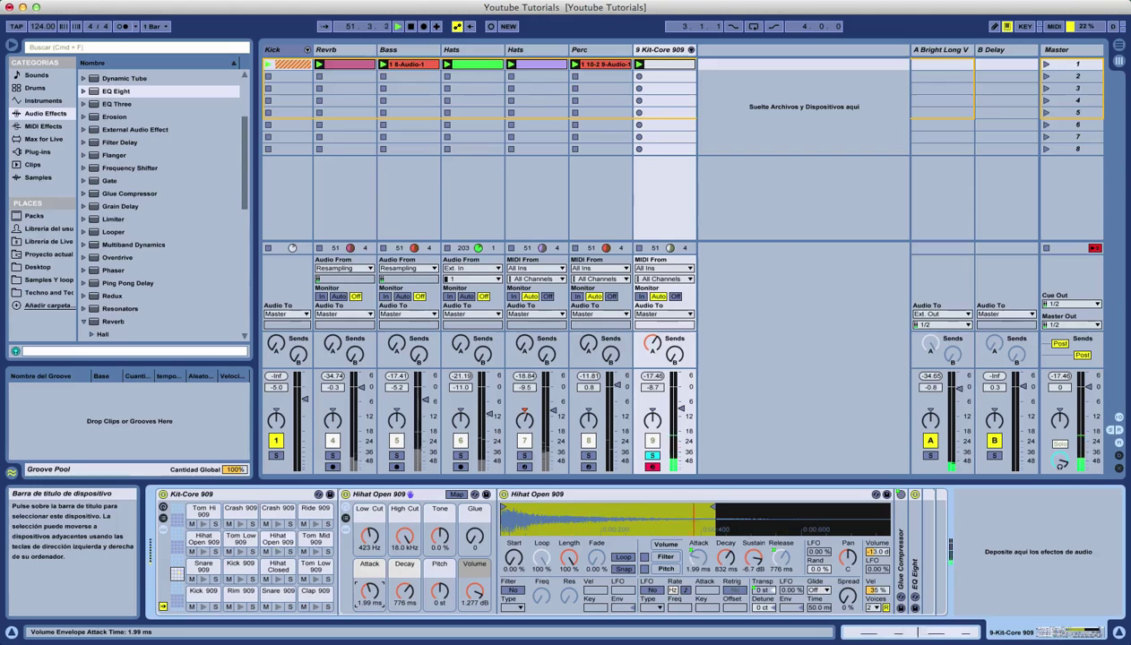
mouse_move(369, 596)
mouse_down()
mouse_move(369, 628)
mouse_move(369, 600)
mouse_move(377, 614)
mouse_up()
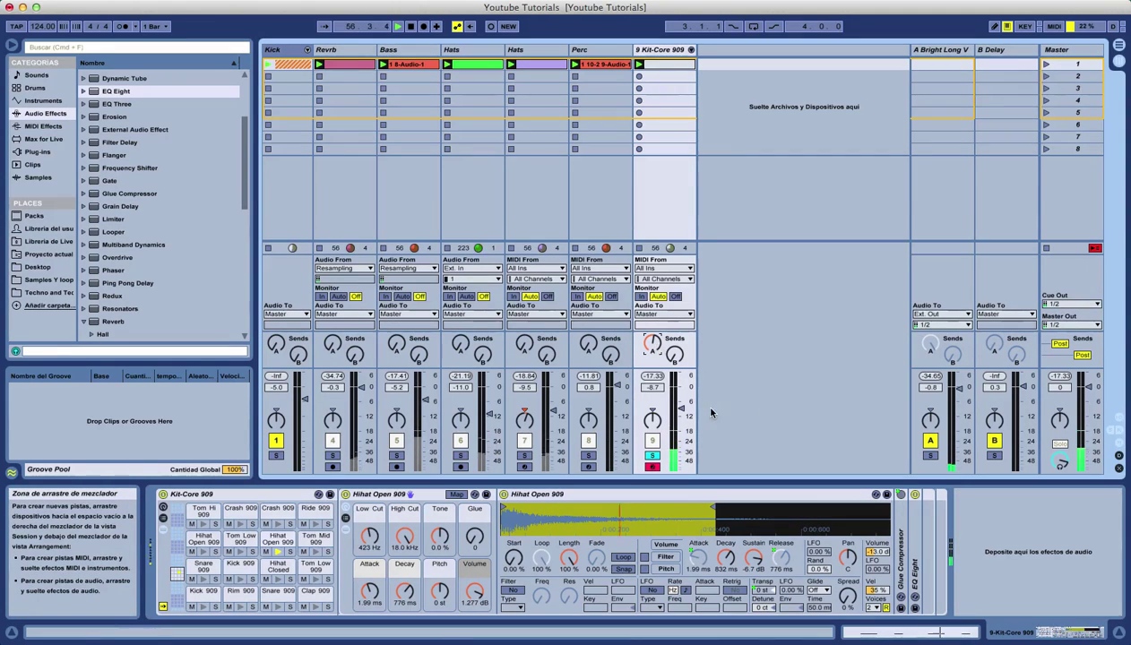
Unsolo the Kit-Core 909 track, bring its volume up from silence to -10.6 dB within the full mix, and stop playback
drag(679, 408, 681, 468)
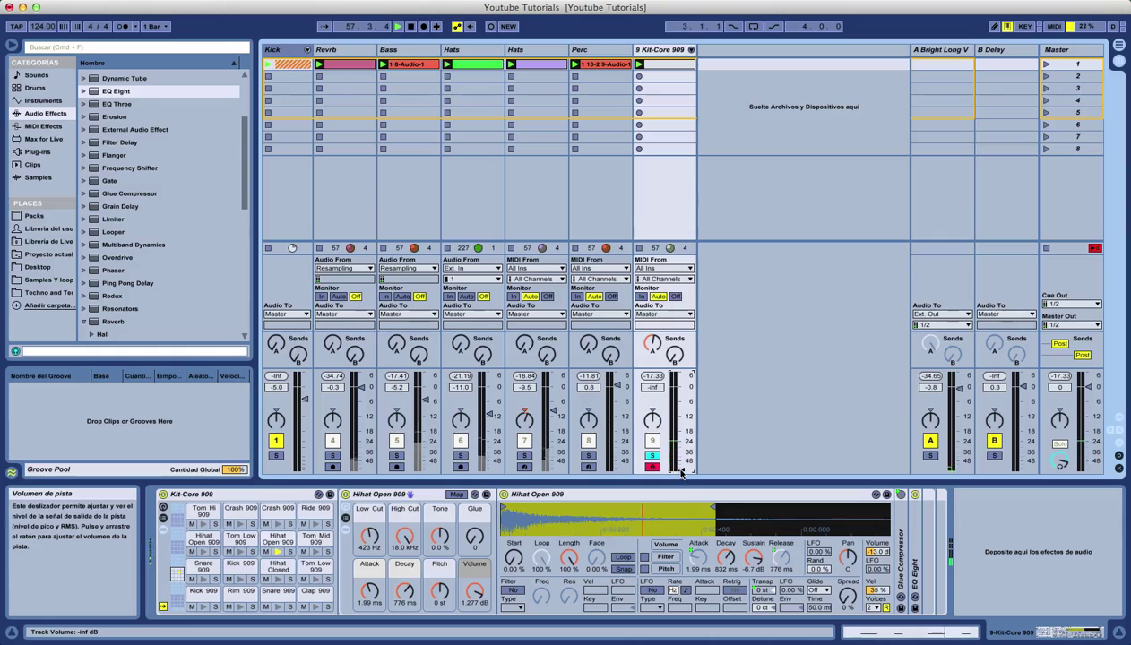
click(653, 456)
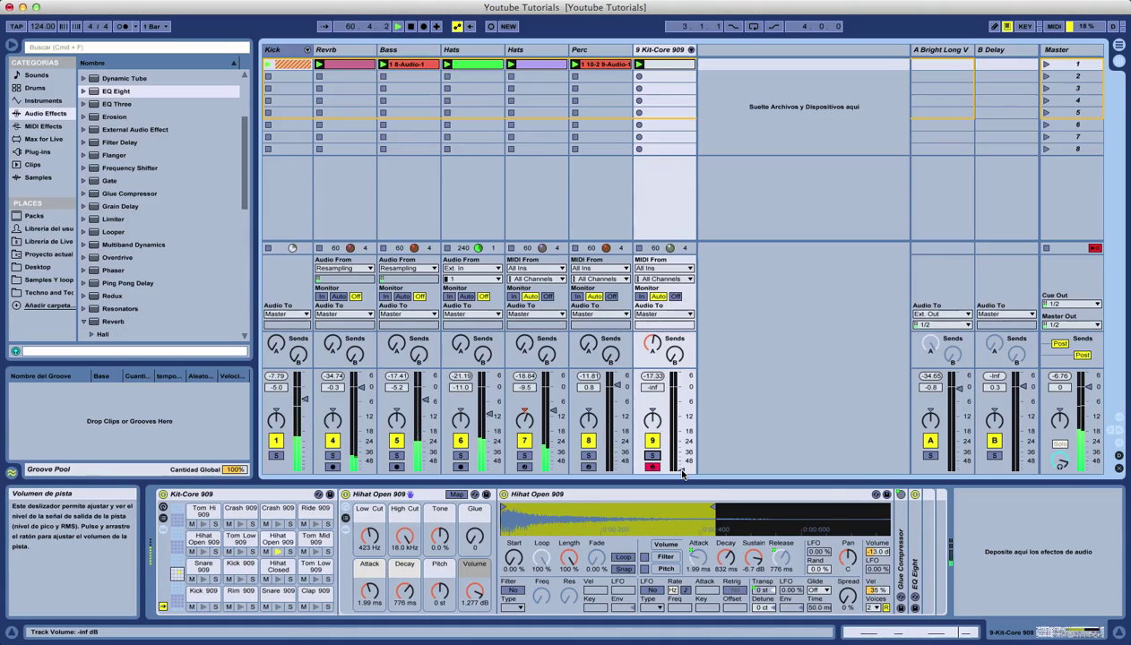
drag(683, 475, 681, 416)
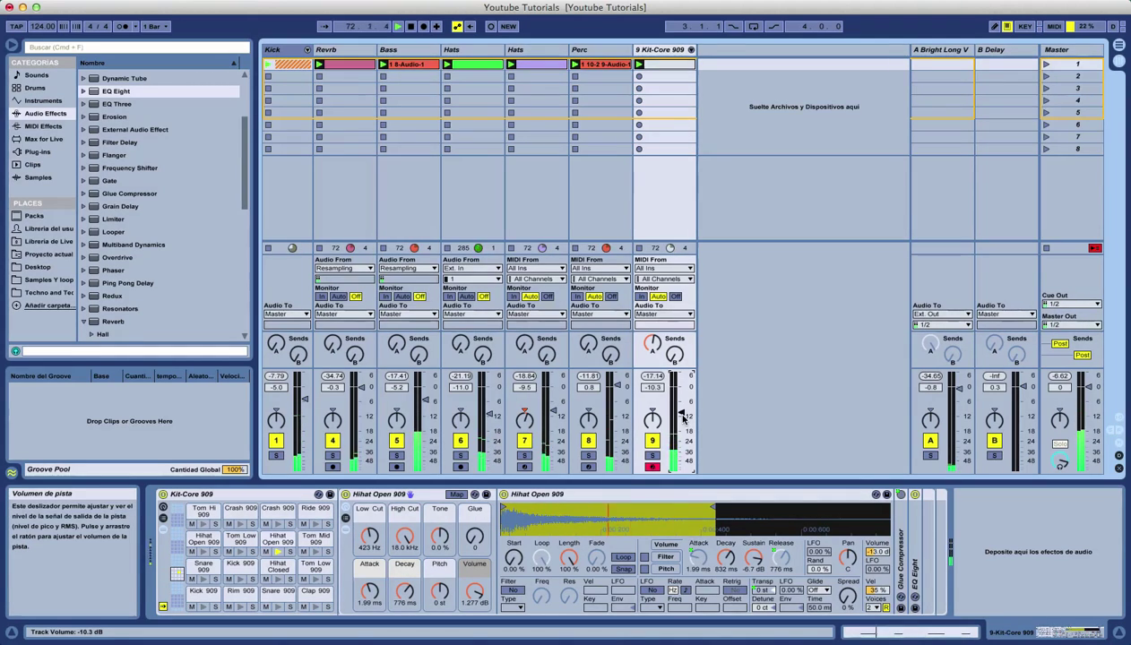
drag(681, 414, 681, 412)
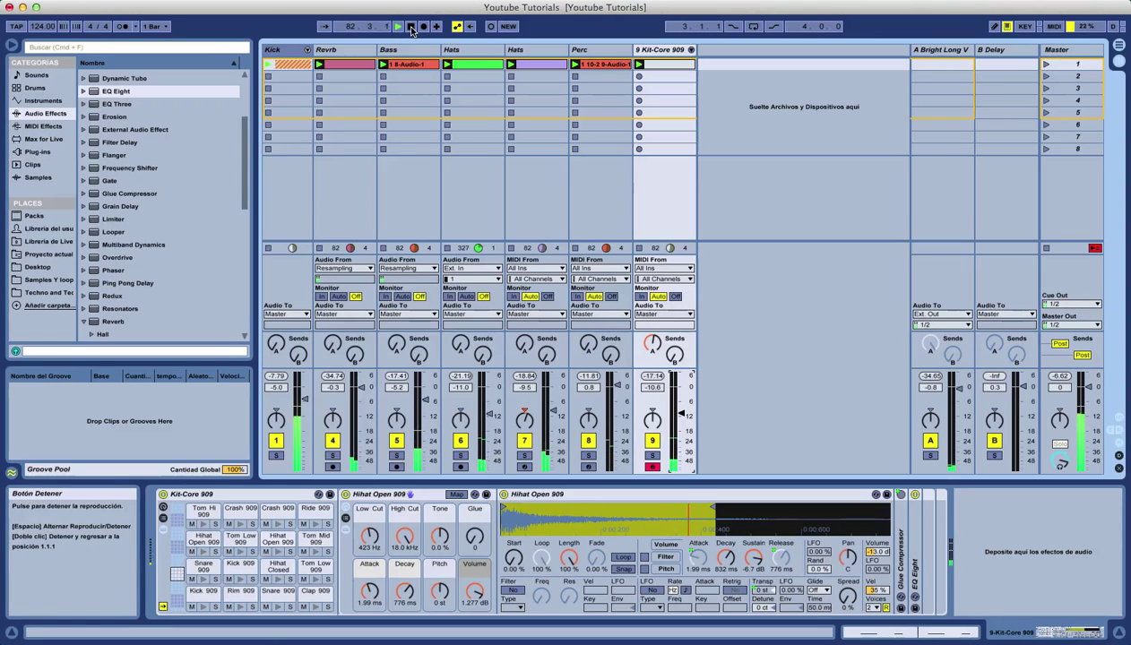
click(411, 27)
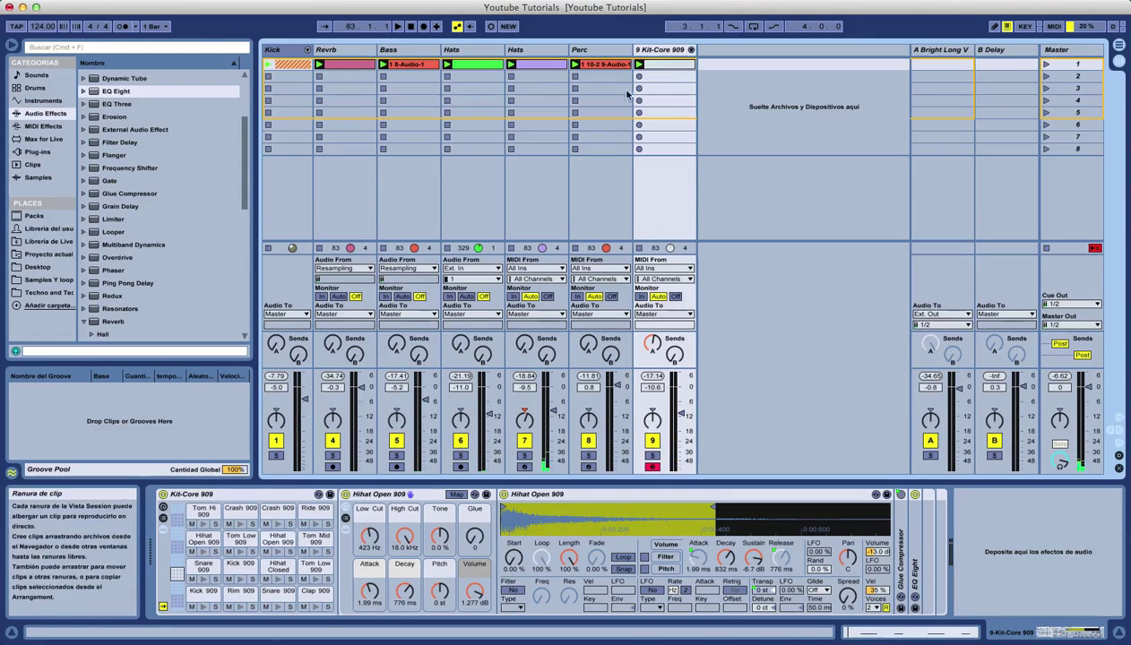